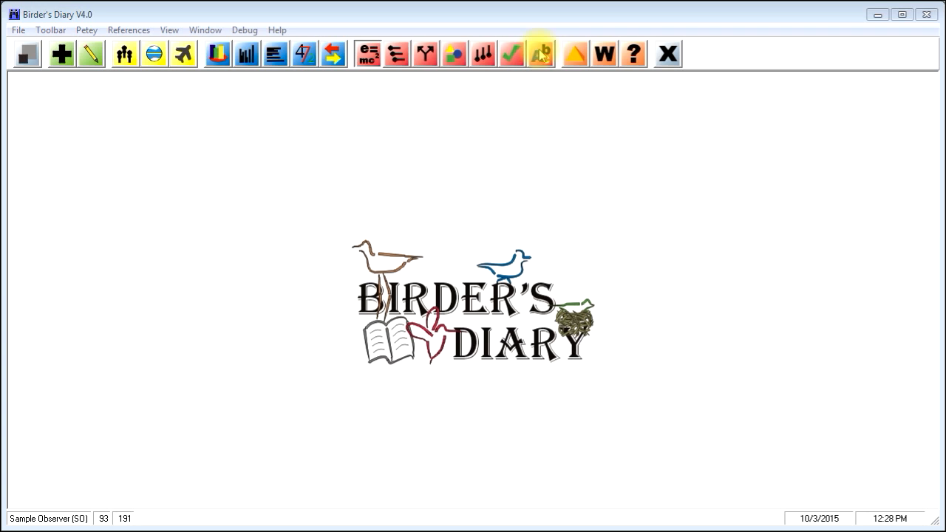
# - Hide the advanced tool buttons, show them again, and view the list of advanced commands
pyautogui.click(370, 54)
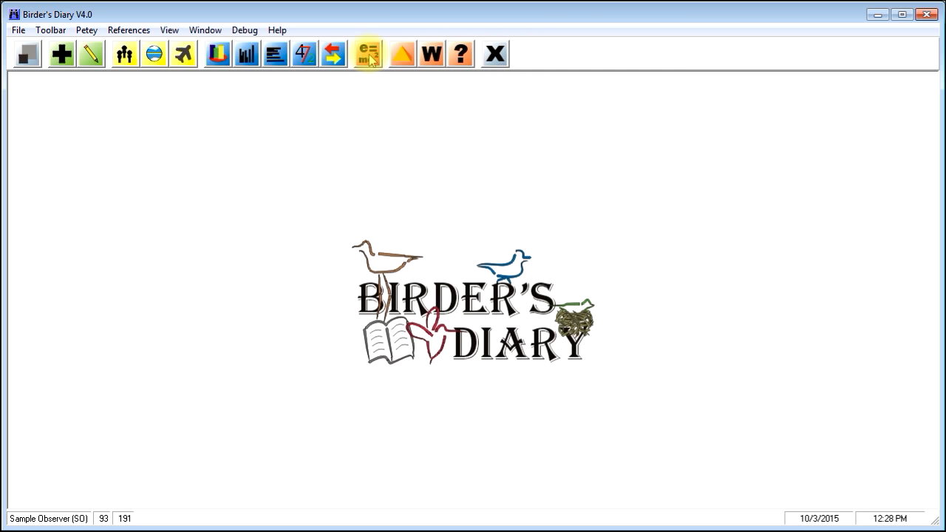
pyautogui.click(370, 59)
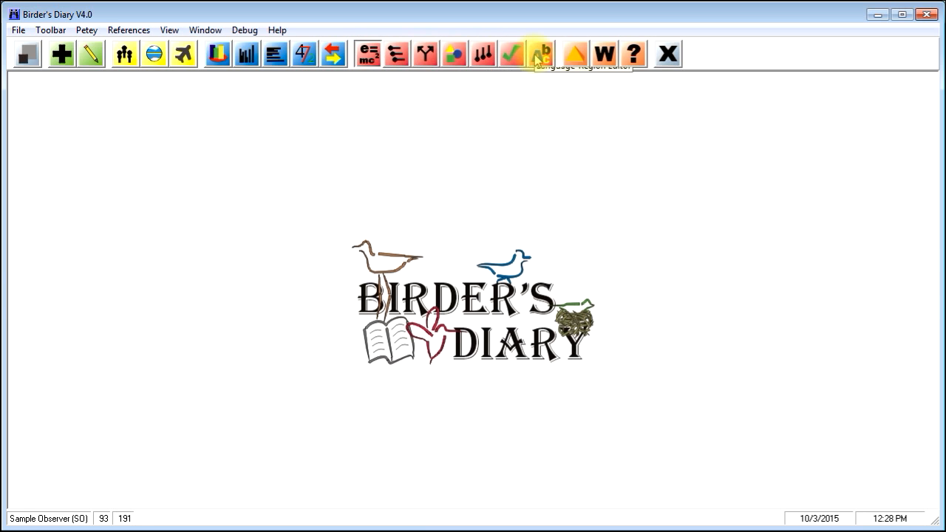
pyautogui.click(51, 30)
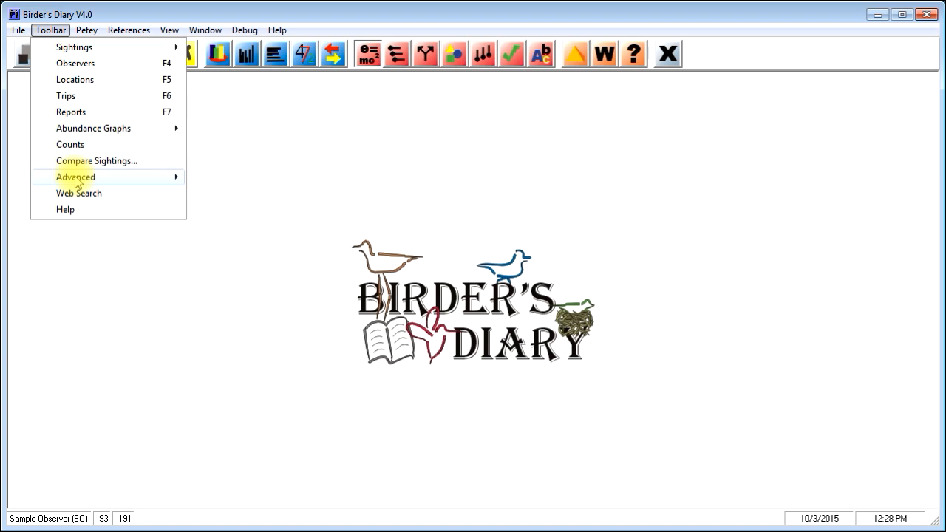
pyautogui.moveTo(84, 177)
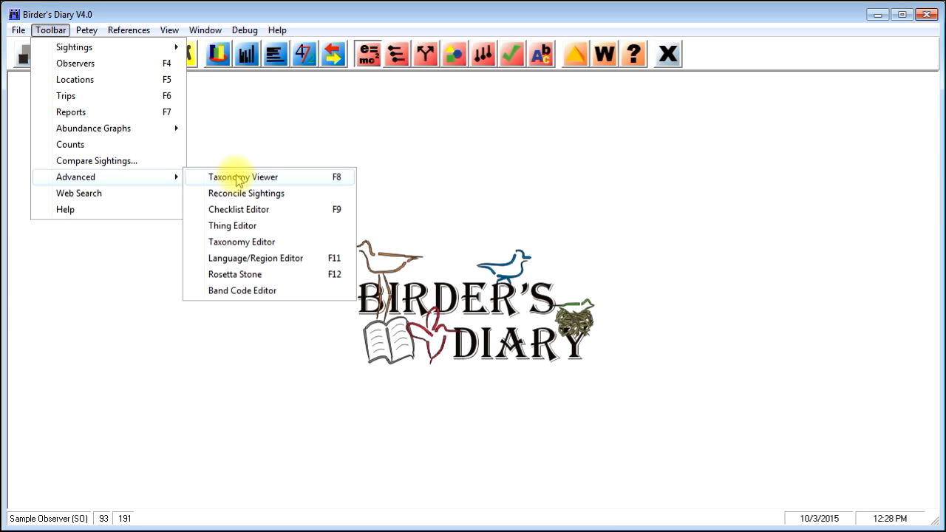
# - Open the Taxonomy Viewer and load the Birds - ABA - North America - 2014 taxonomic list
pyautogui.click(399, 59)
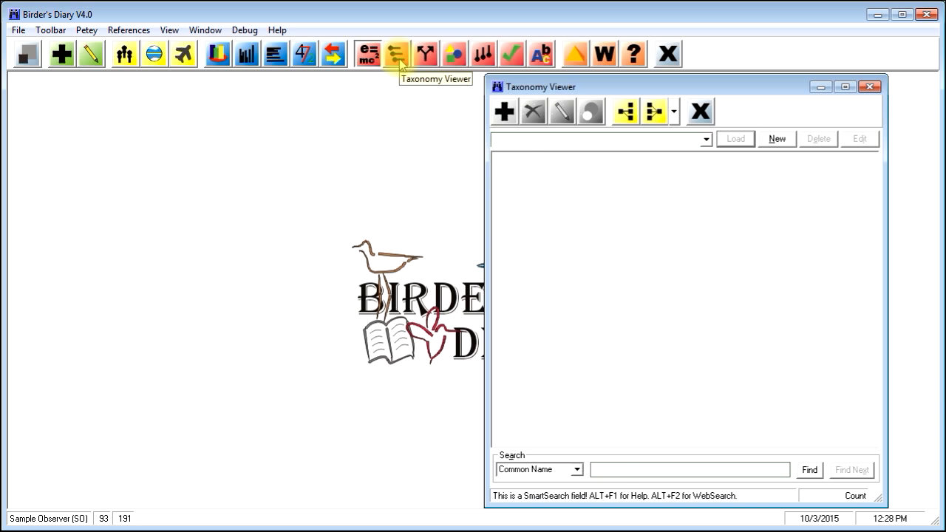
pyautogui.write('aba')
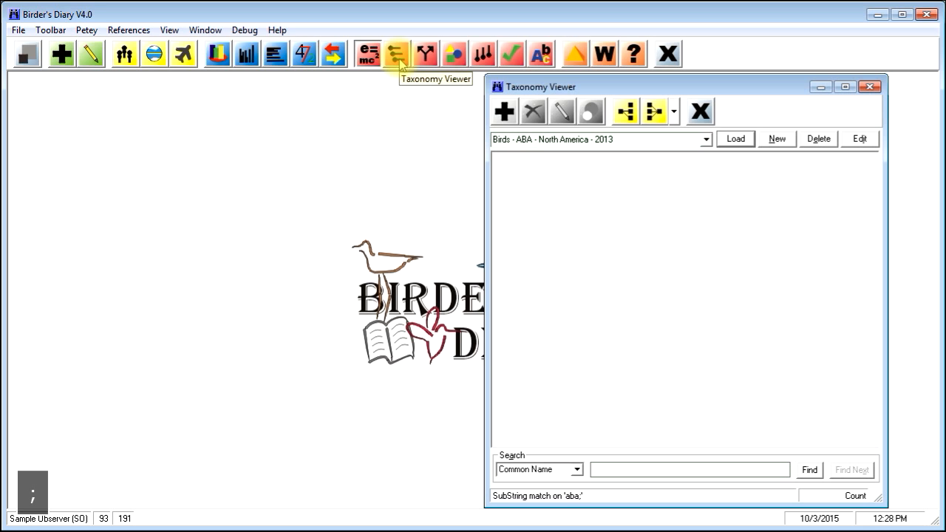
pyautogui.write('14')
pyautogui.press('Return')
# - Find Yellow-rumped Warbler by common name in the loaded taxonomy
pyautogui.hotkey('alt', 'a')
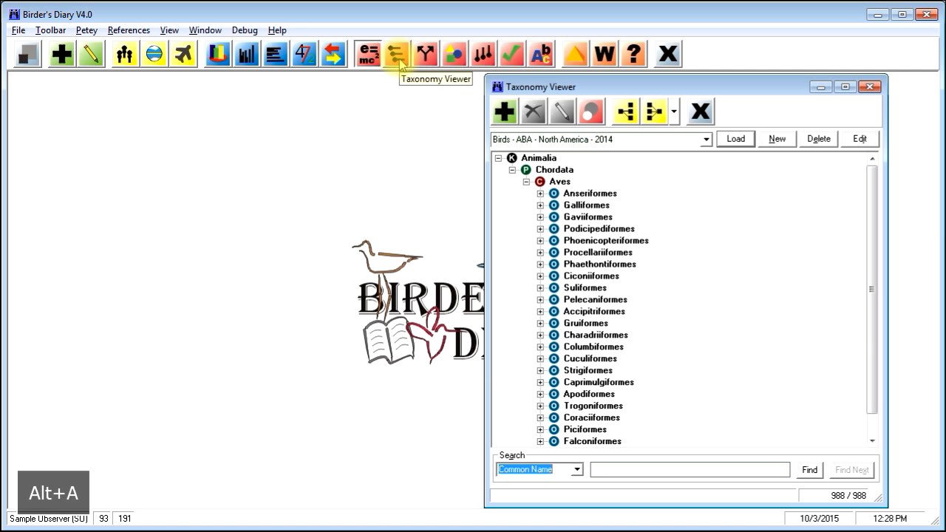
pyautogui.press('Tab')
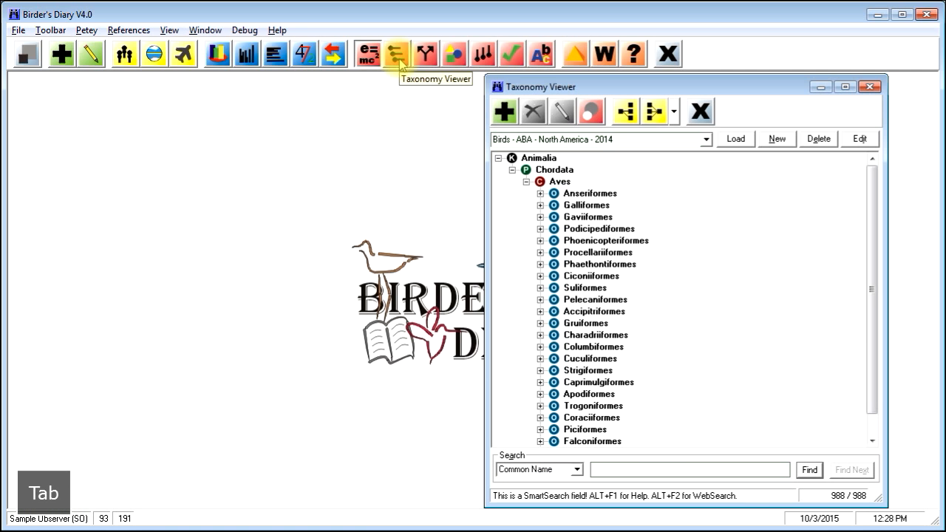
pyautogui.write('yell;rump')
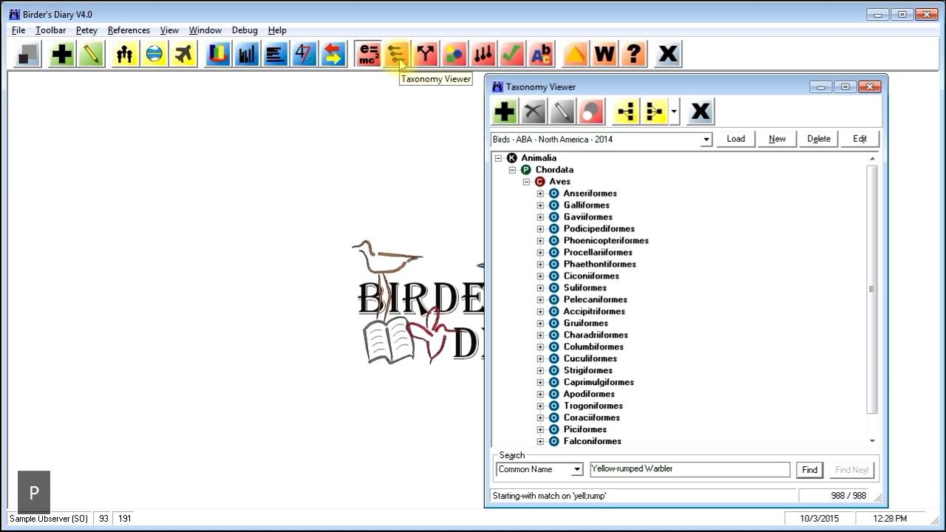
pyautogui.press('Return')
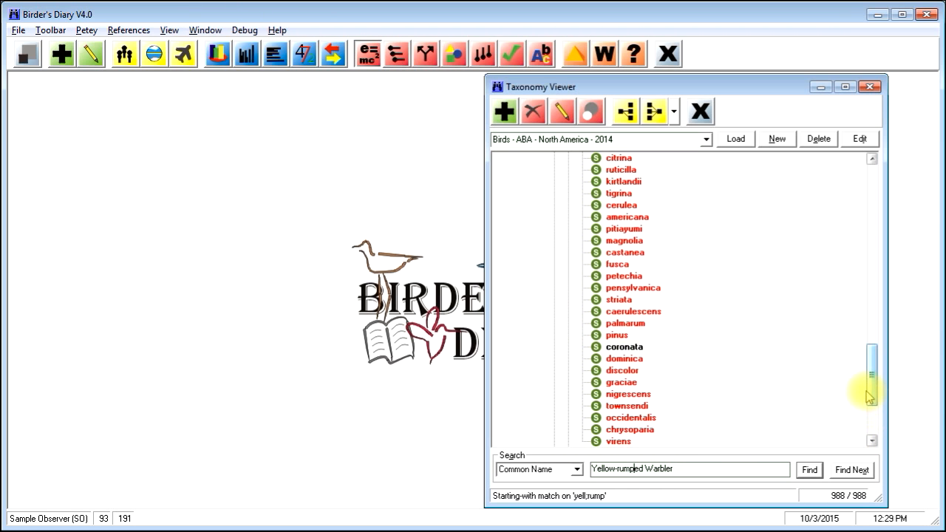
pyautogui.scroll(1, 871, 391)
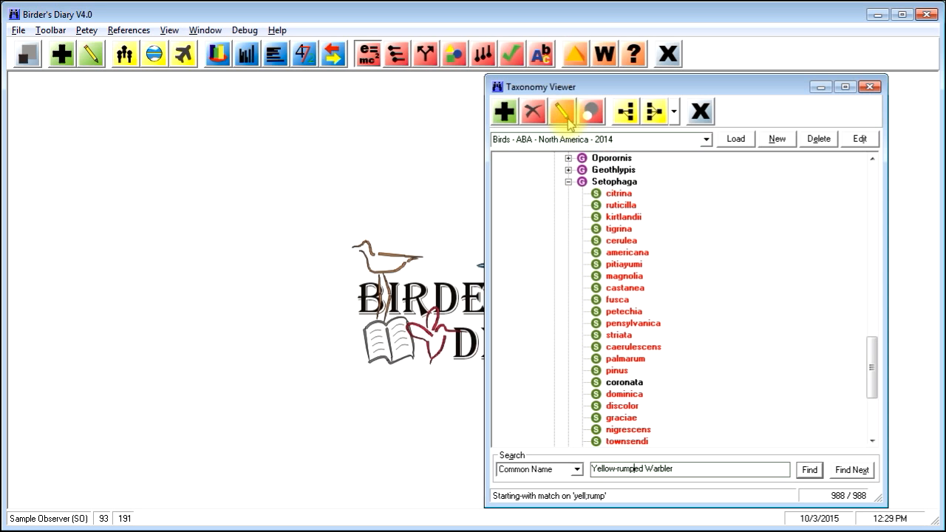
# - Start adding a new Thing to the taxonomic list with the common name Audubon's Warbler
pyautogui.click(506, 117)
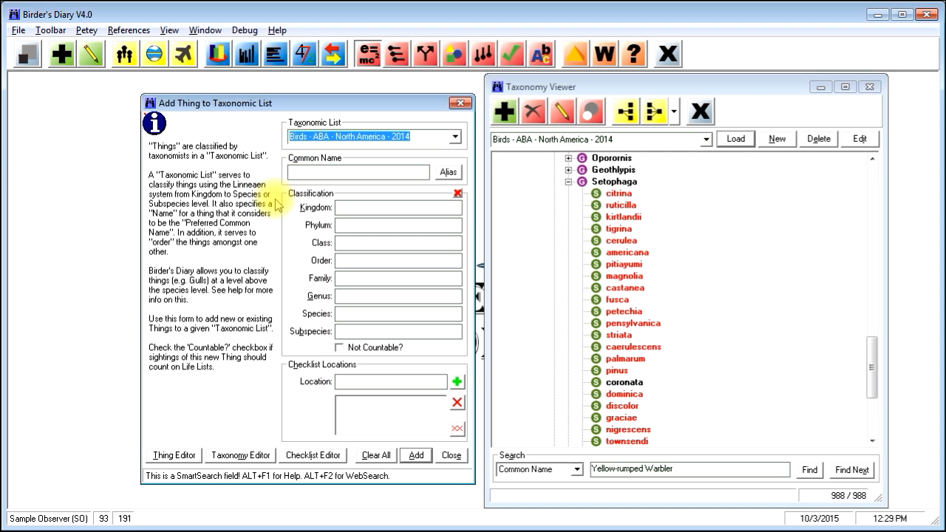
pyautogui.press('Tab')
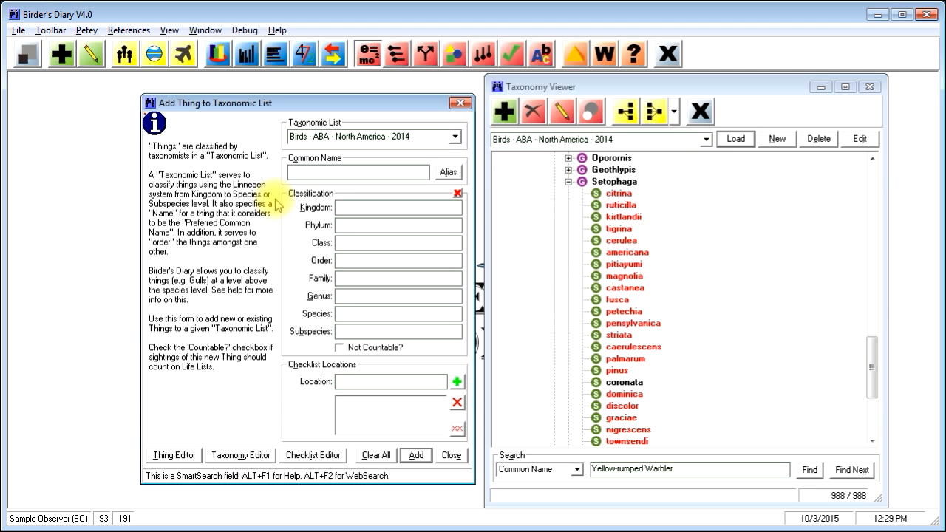
pyautogui.write("Audubon's Oriole")
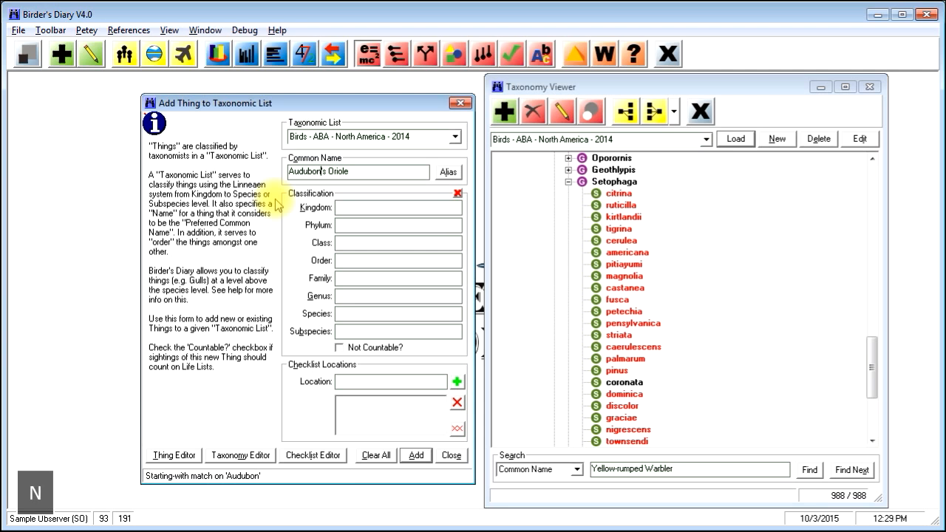
pyautogui.press('BackSpace')
pyautogui.press('BackSpace')
pyautogui.press('BackSpace')
pyautogui.press('BackSpace')
pyautogui.press('BackSpace')
pyautogui.press('BackSpace')
pyautogui.write('Warbler')
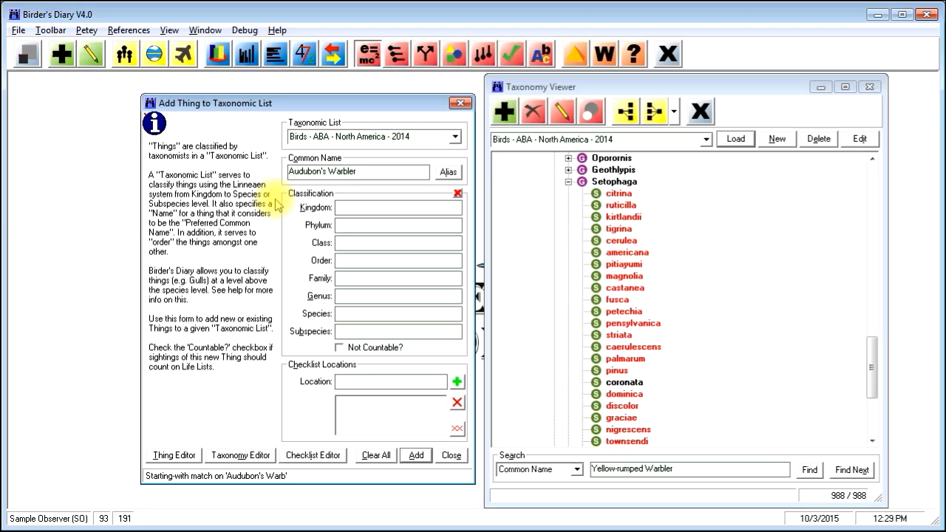
# - Add Yellow-rumped Warbler as an alias for the new Audubon's Warbler entry
pyautogui.press('Tab')
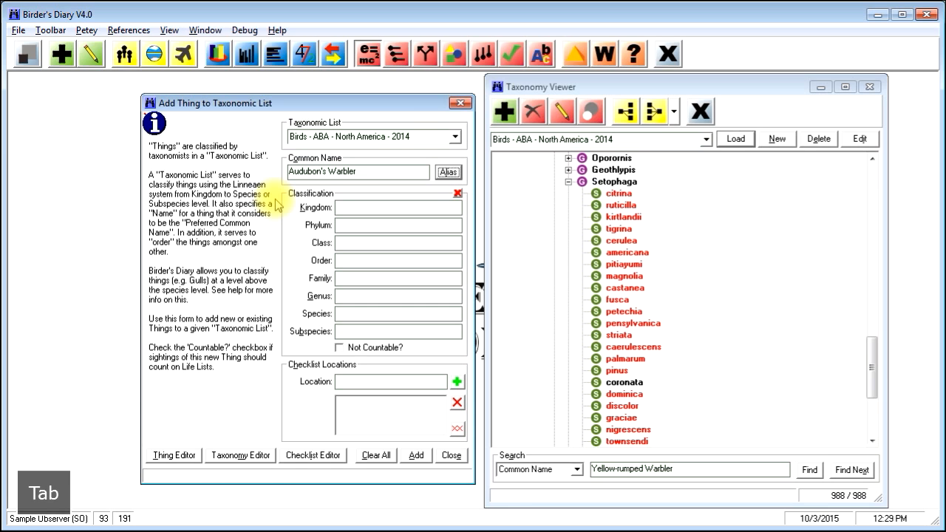
pyautogui.press('Return')
pyautogui.write('Yello')
pyautogui.write(';rump;wa')
pyautogui.write('r')
pyautogui.press('Return')
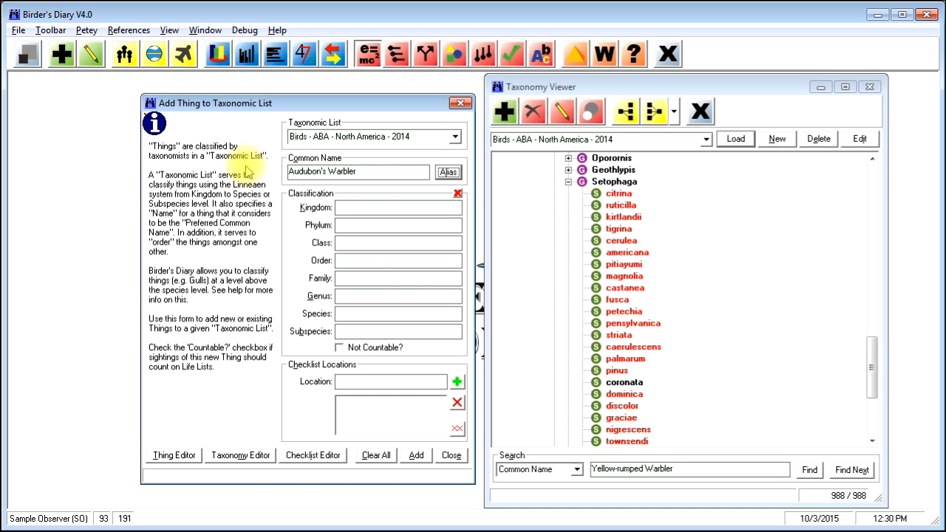
# - Set the genus of Audubon's Warbler to Setophaga so its higher classification levels are filled in
pyautogui.press('Tab')
pyautogui.press('Tab')
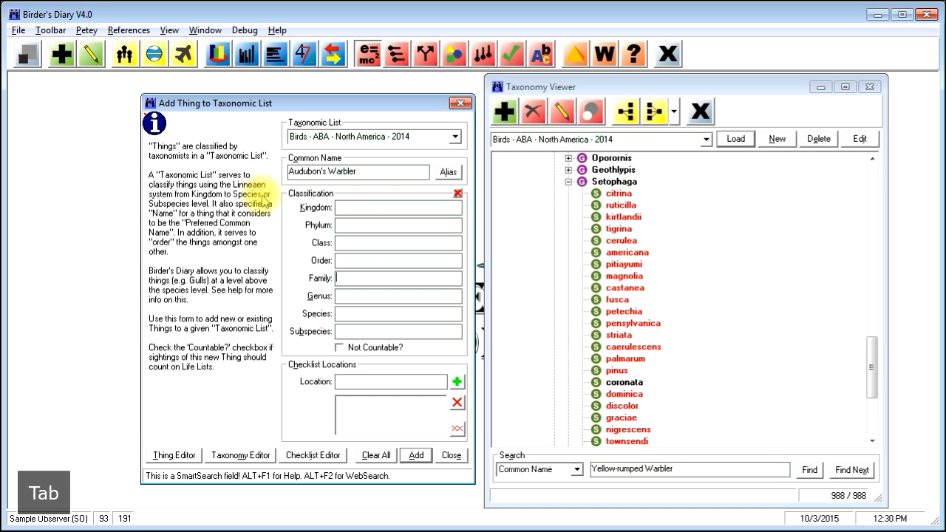
pyautogui.write('Steoph')
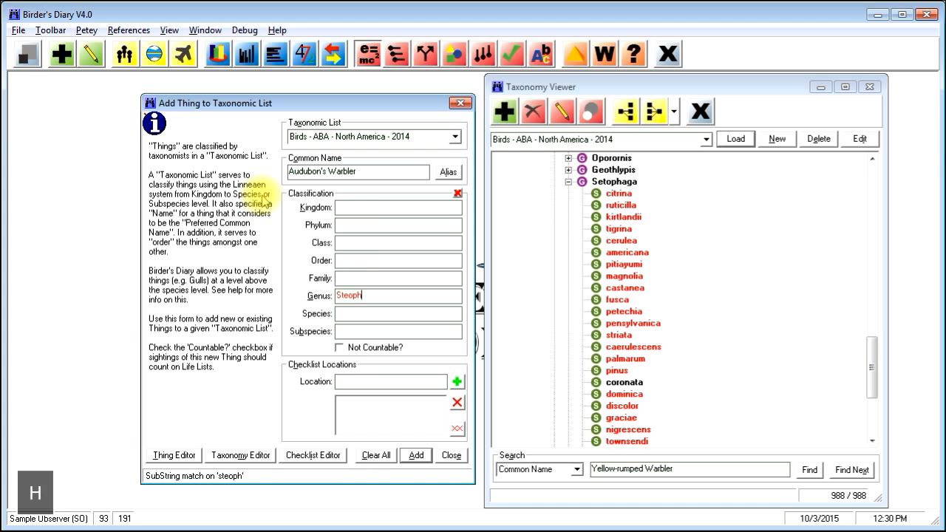
pyautogui.press('BackSpace')
pyautogui.press('BackSpace')
pyautogui.press('BackSpace')
pyautogui.press('BackSpace')
pyautogui.press('BackSpace')
pyautogui.write('et')
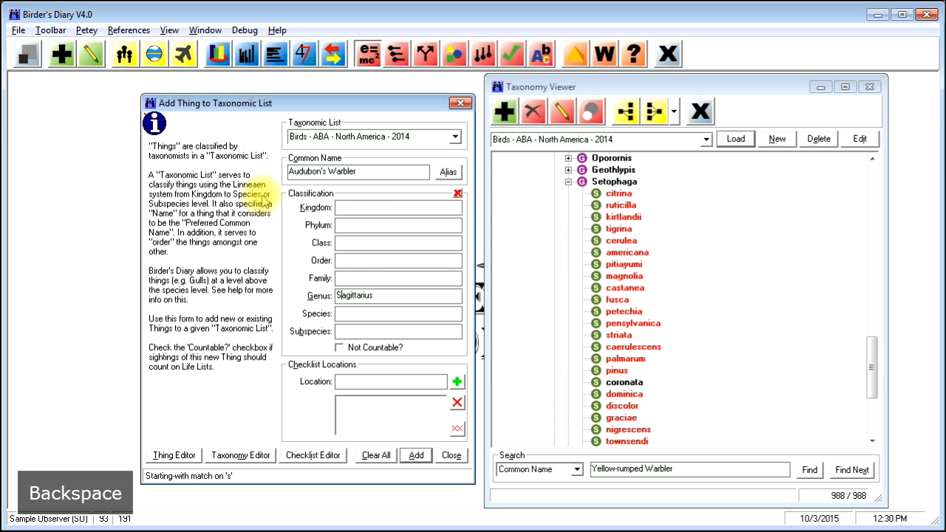
pyautogui.write('p')
pyautogui.press('BackSpace')
pyautogui.write('ophaga')
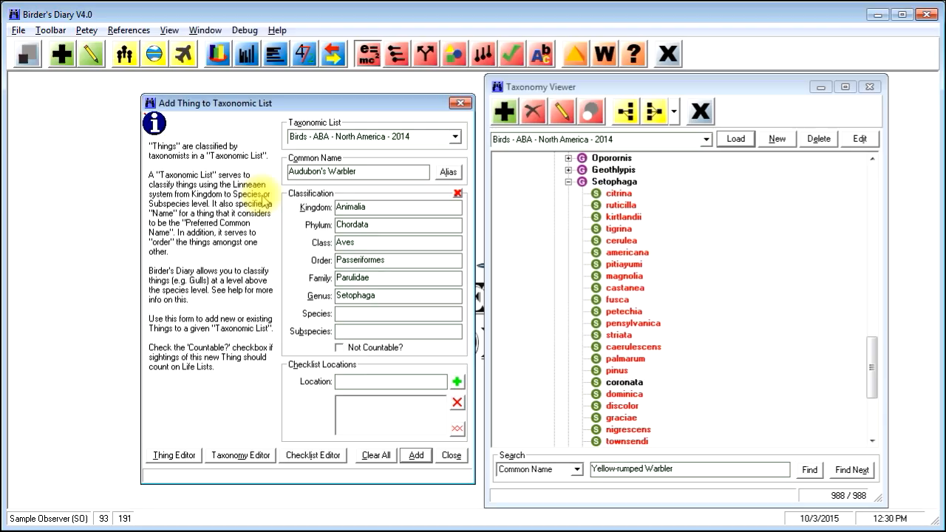
# - Set the species to audubonii, leaving the subspecies blank and the entry countable
pyautogui.press('Tab')
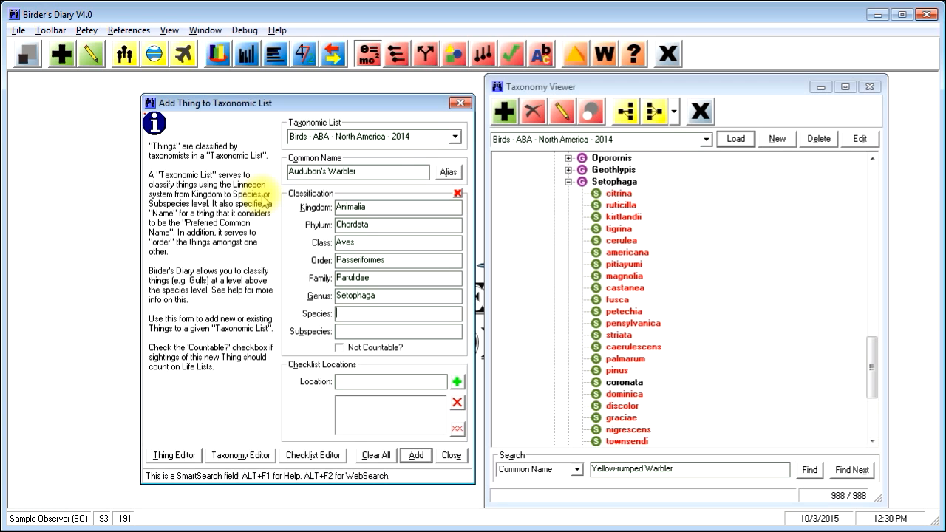
pyautogui.write('au')
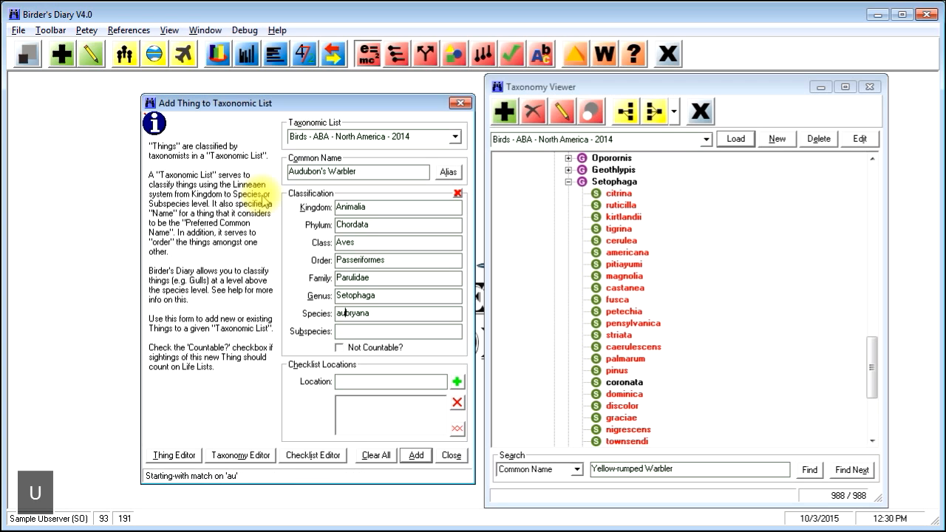
pyautogui.write('du')
pyautogui.press('Tab')
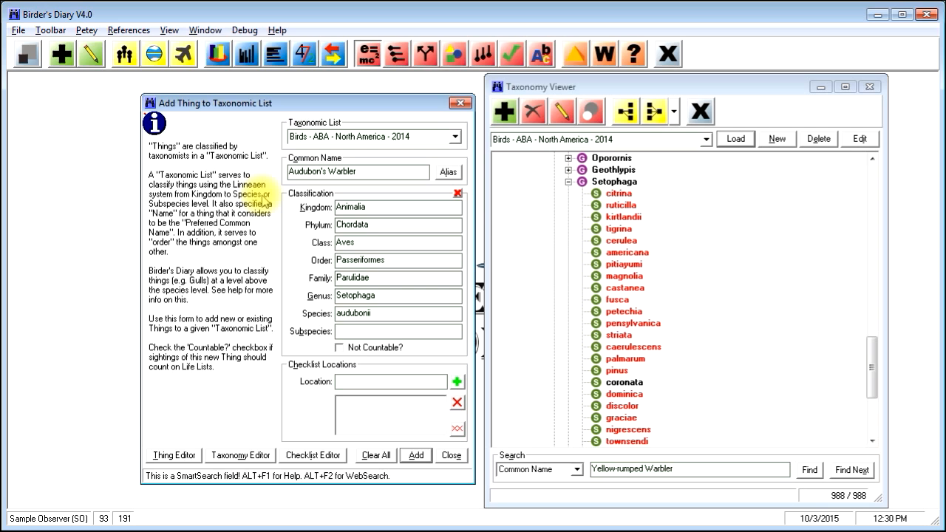
pyautogui.press('Tab')
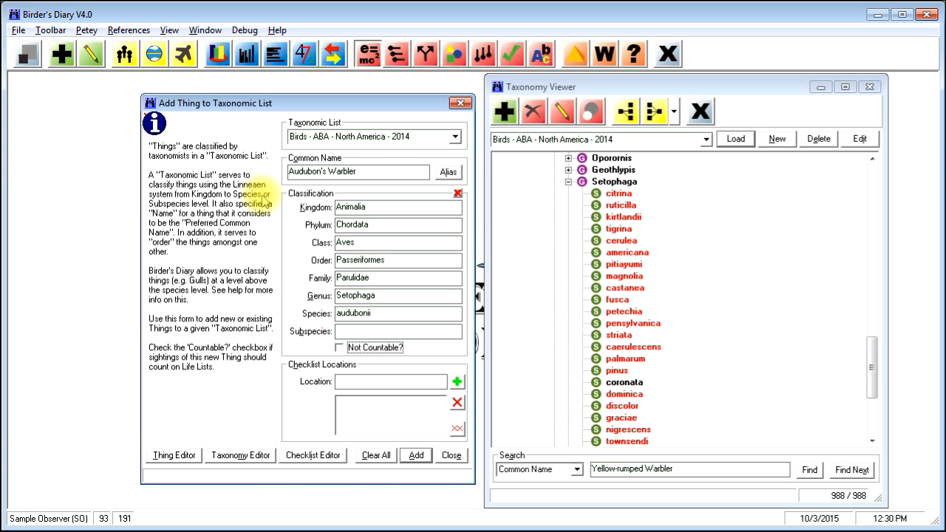
# - Add COLORADO as a checklist location and add the warbler to the taxonomic list, using the existing similar Thing
pyautogui.press('Tab')
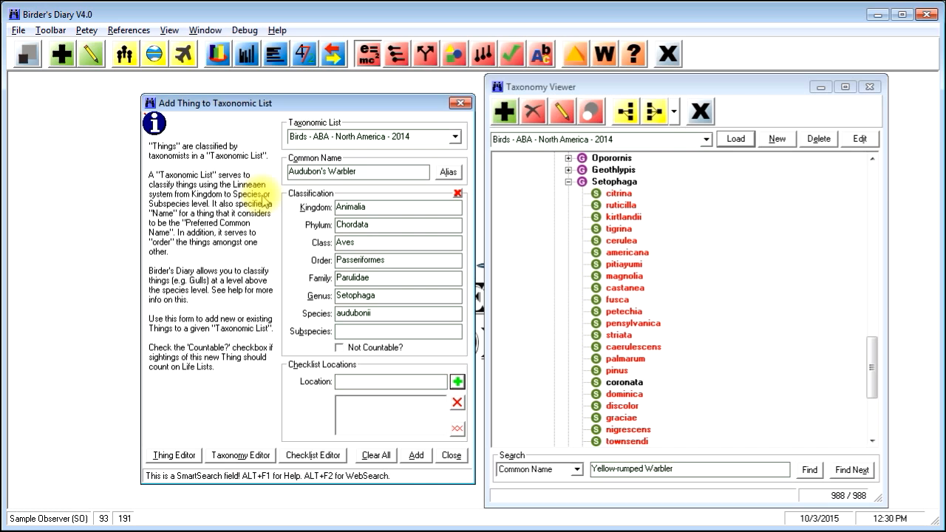
pyautogui.write('color')
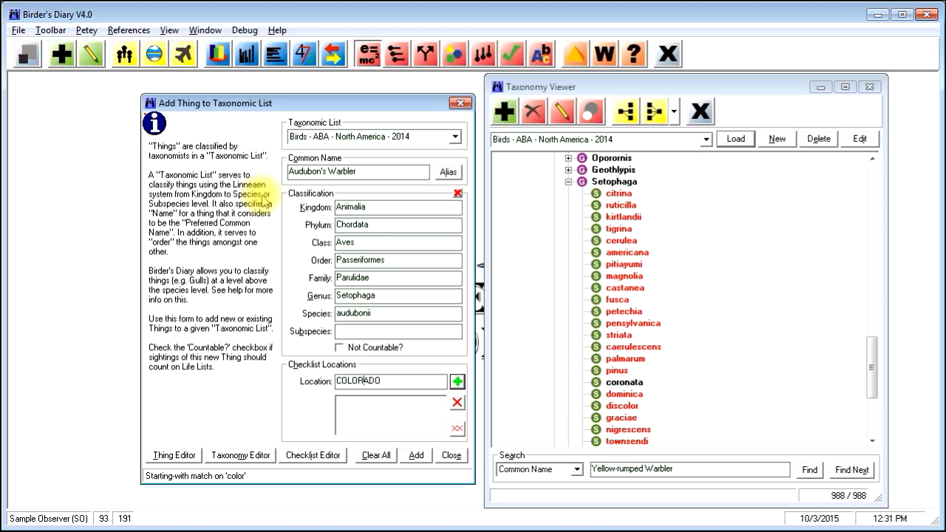
pyautogui.press('Return')
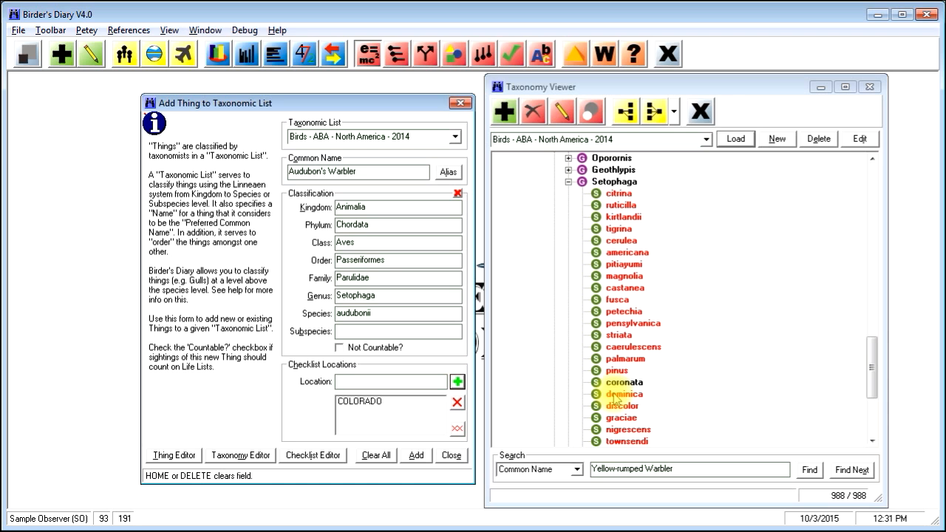
pyautogui.click(416, 458)
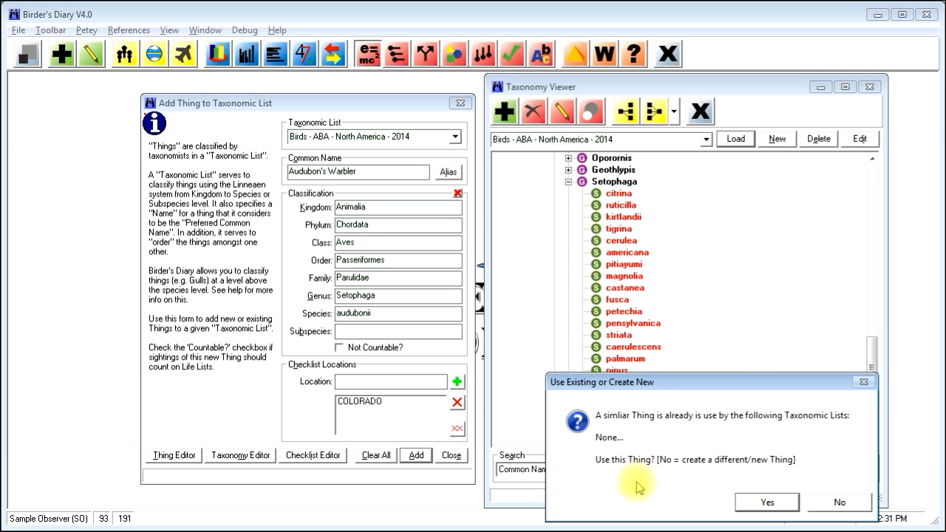
pyautogui.click(768, 506)
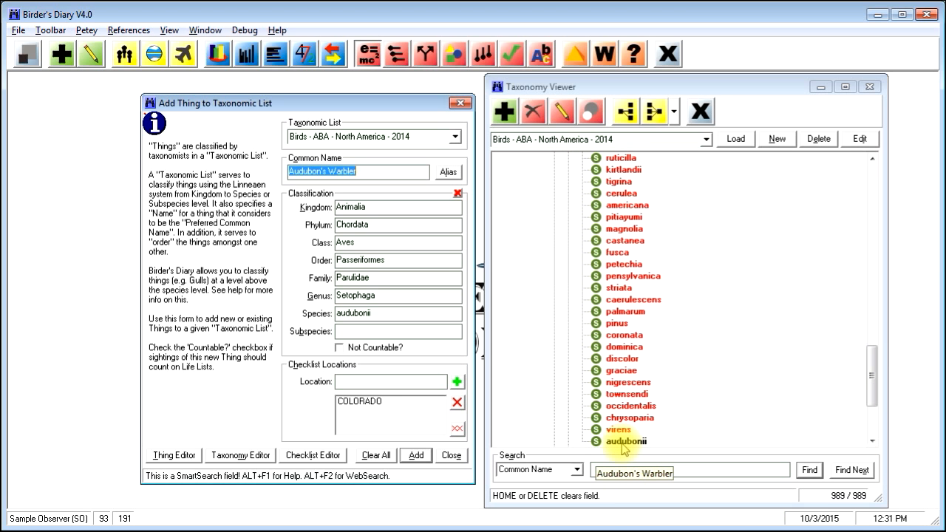
# - Move the audubonii species directly after coronata within the genus Setophaga and select it
pyautogui.moveTo(870, 384)
pyautogui.mouseDown()
pyautogui.moveTo(870, 370)
pyautogui.moveTo(869, 395)
pyautogui.mouseUp()
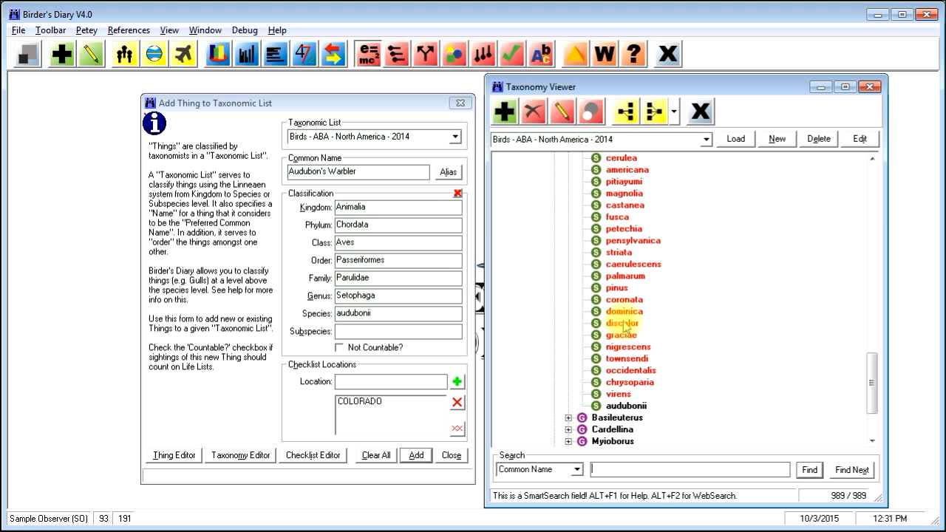
pyautogui.moveTo(611, 408); pyautogui.dragTo(601, 301)
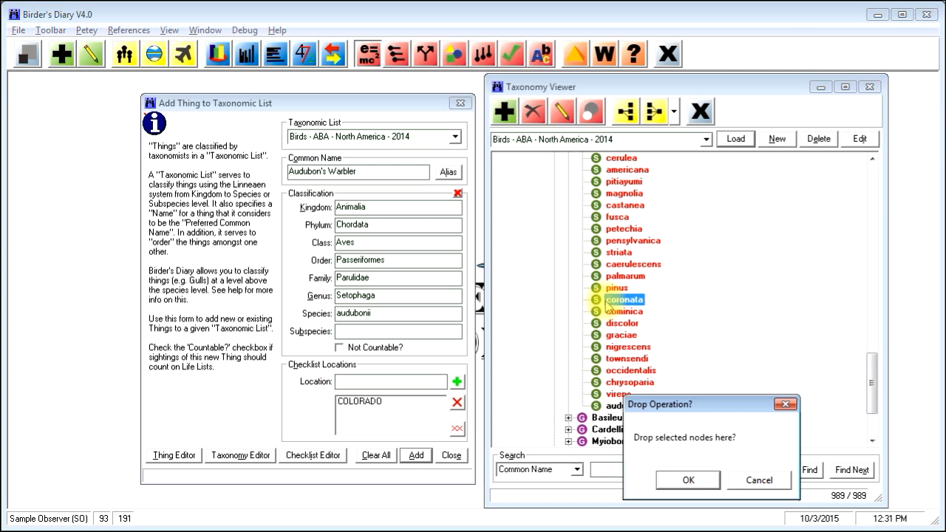
pyautogui.click(688, 479)
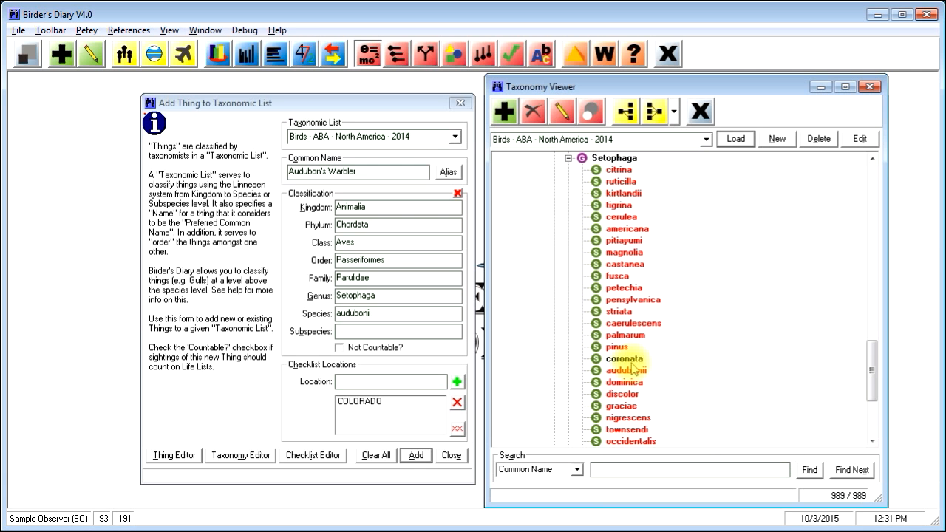
pyautogui.click(636, 371)
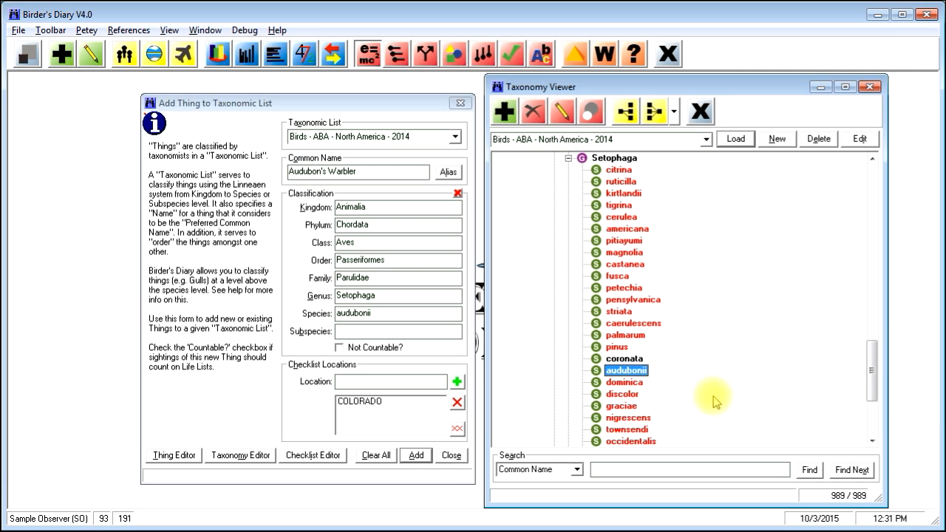
# - Change the preferred common name of the species coronata to Yellow-crowned Warbler and close the form for adding Things
pyautogui.rightClick(631, 359)
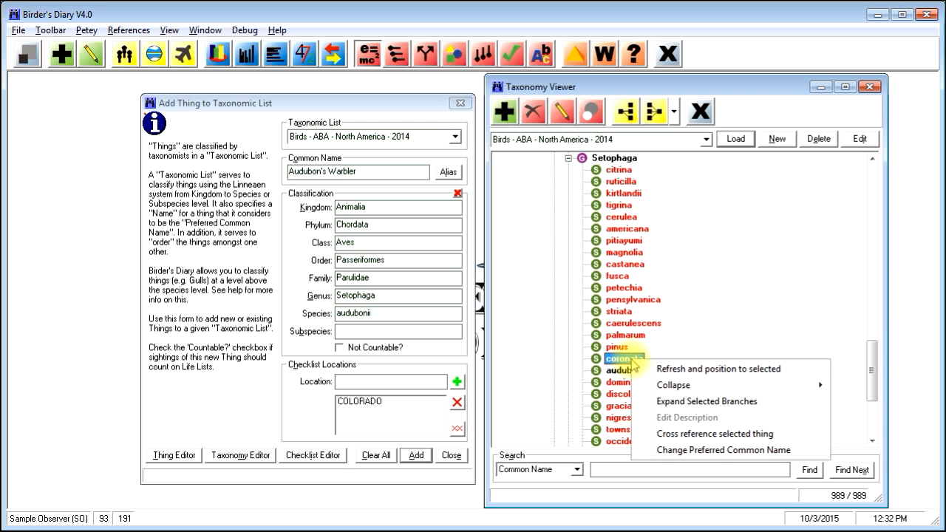
pyautogui.click(691, 450)
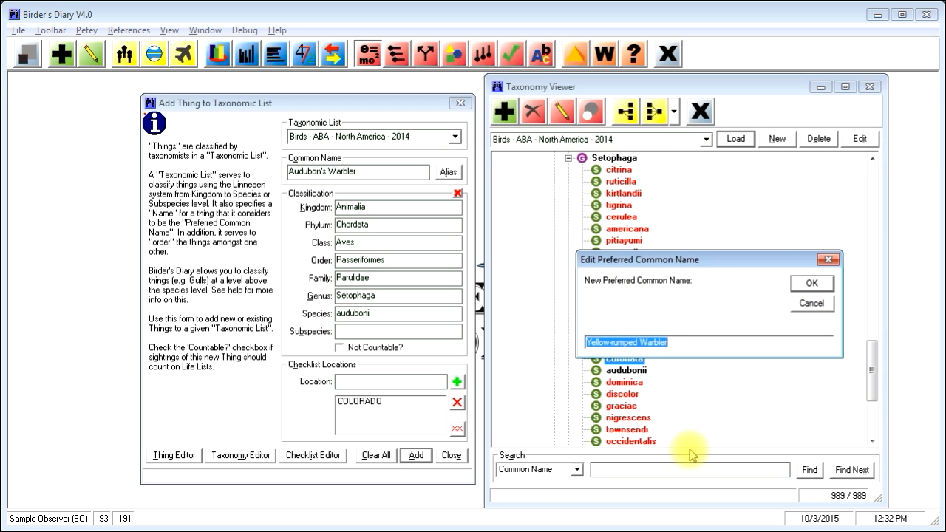
pyautogui.write('Yellow-crowne')
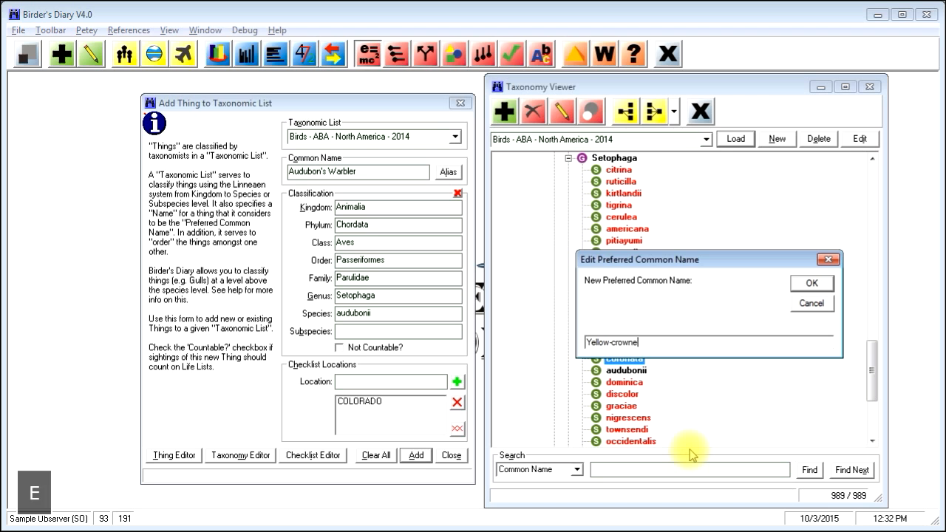
pyautogui.write('d Warbler')
pyautogui.press('Return')
pyautogui.press('Return')
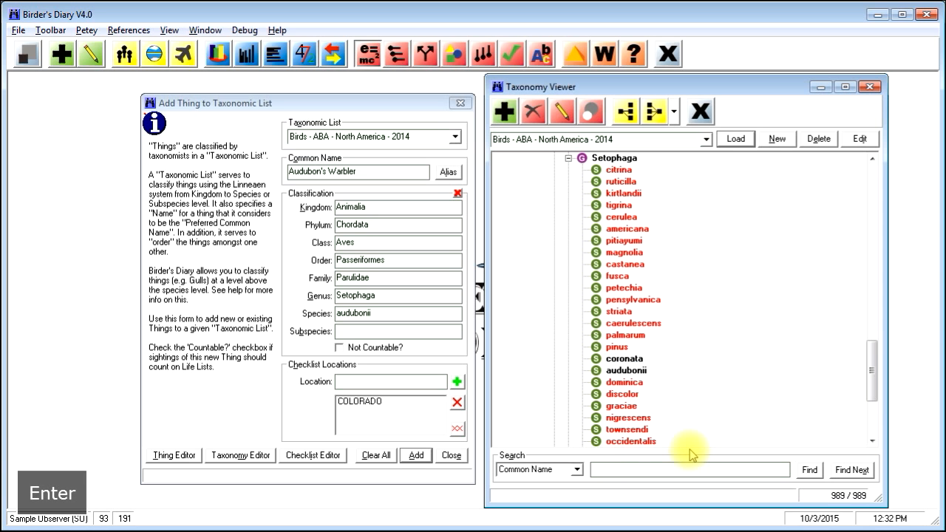
pyautogui.moveTo(628, 366)
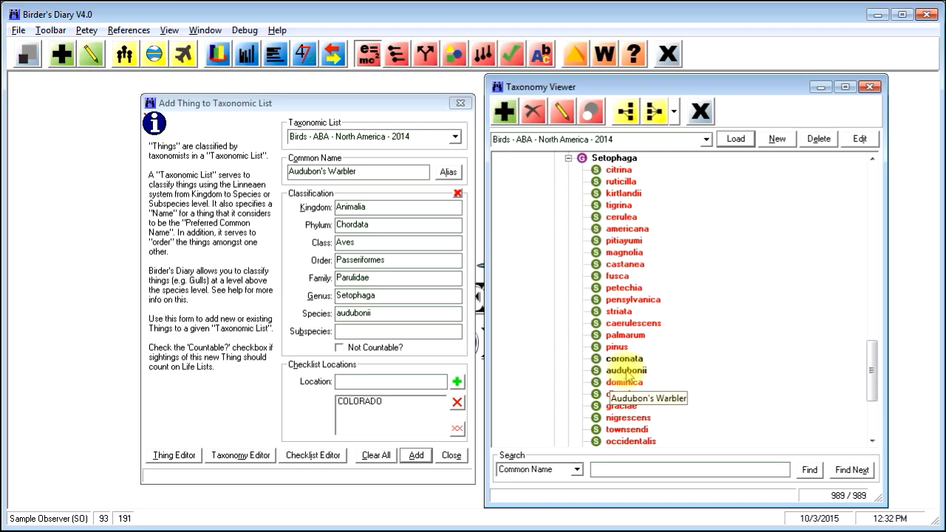
pyautogui.click(452, 455)
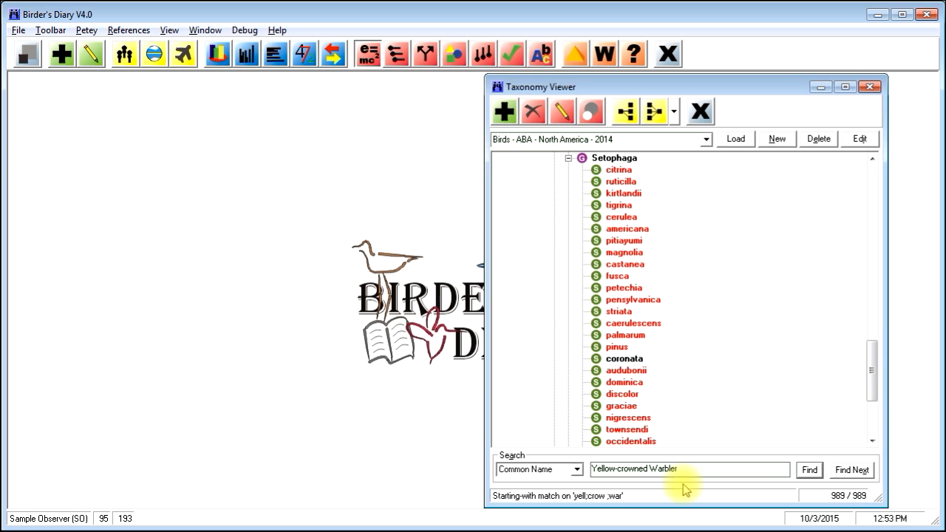
# - Show all sightings of Yellow-crowned Warbler in the ABA North America 2014 list, with the previous data filter cleared
pyautogui.click(93, 60)
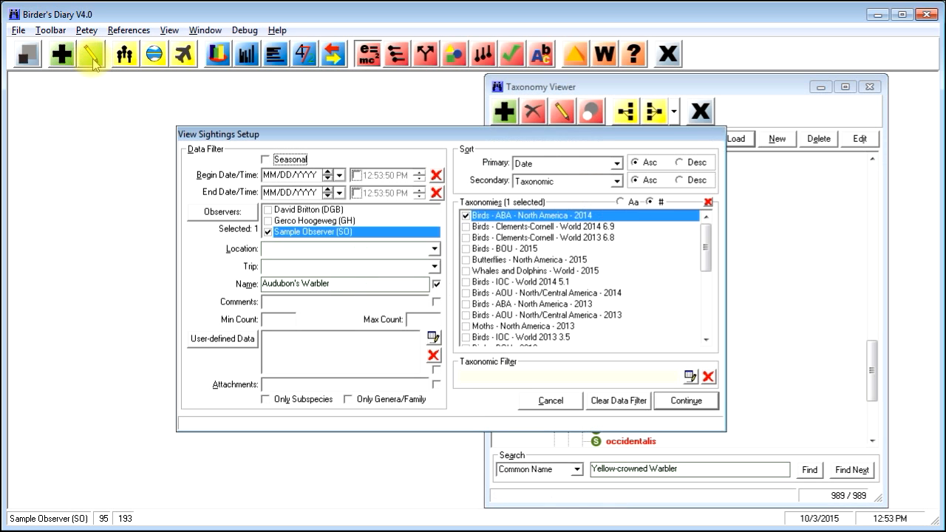
pyautogui.click(626, 401)
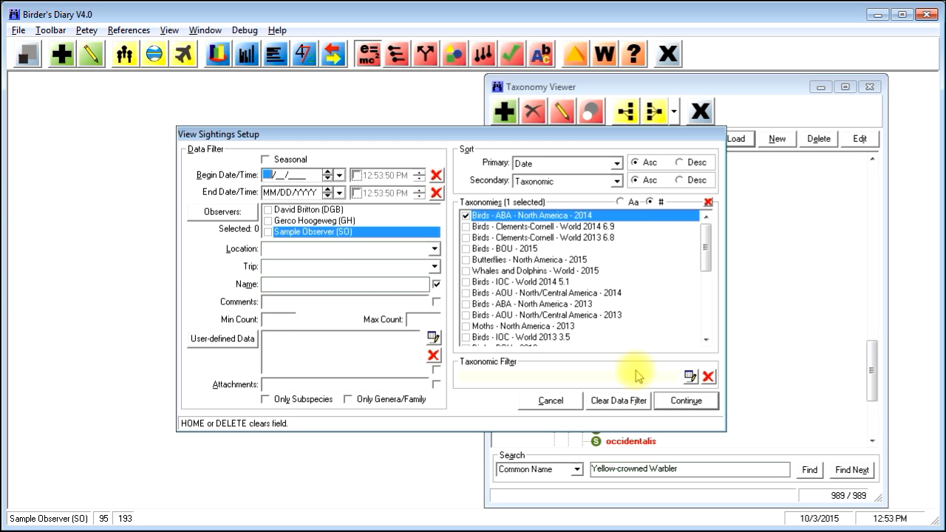
pyautogui.click(302, 284)
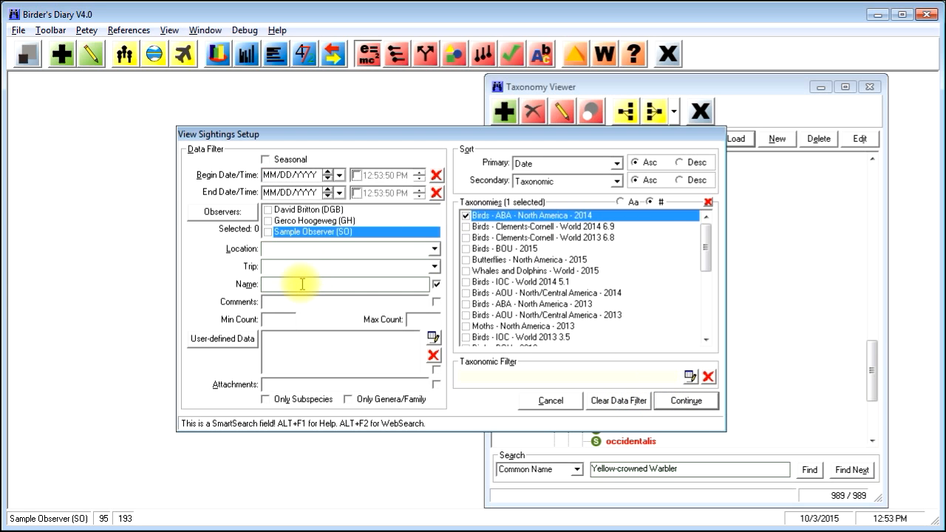
pyautogui.write('yell;crow;war')
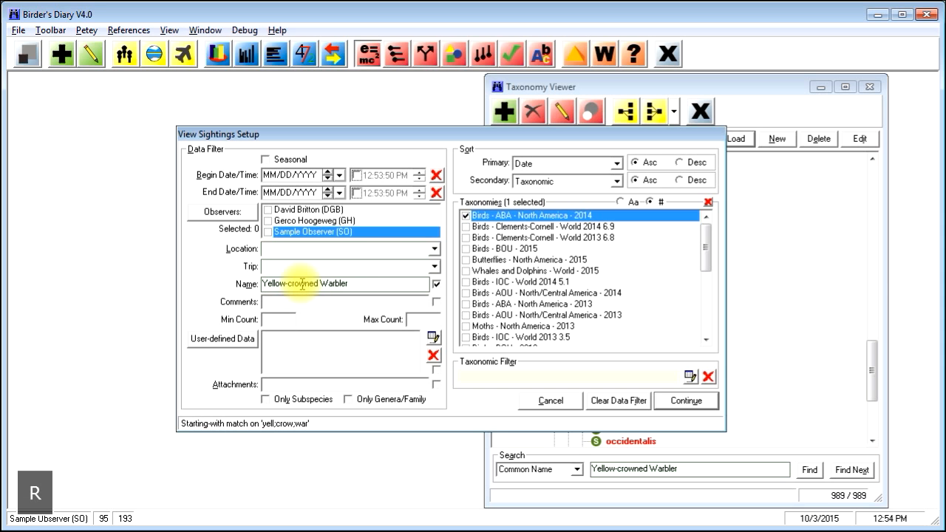
pyautogui.press('Return')
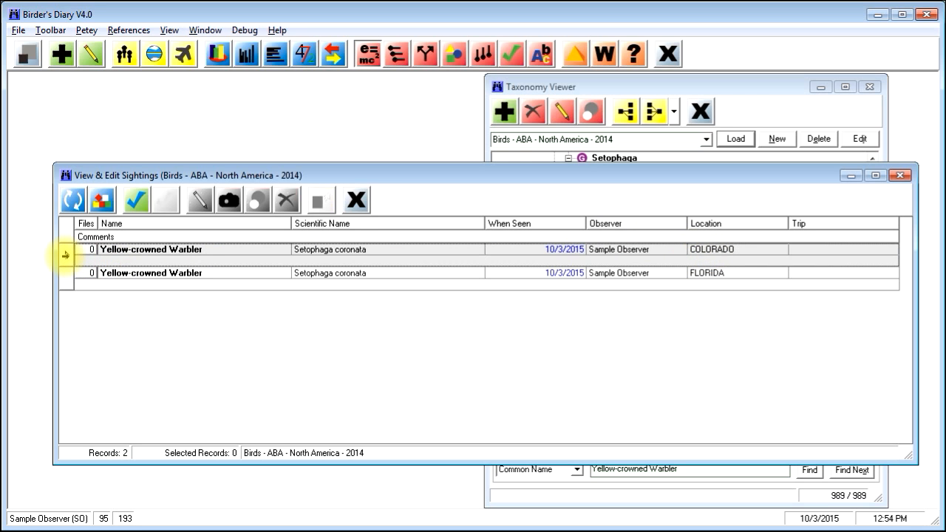
# - Open the COLORADO sighting of Yellow-crowned Warbler for editing, with its name selected
pyautogui.click(65, 255)
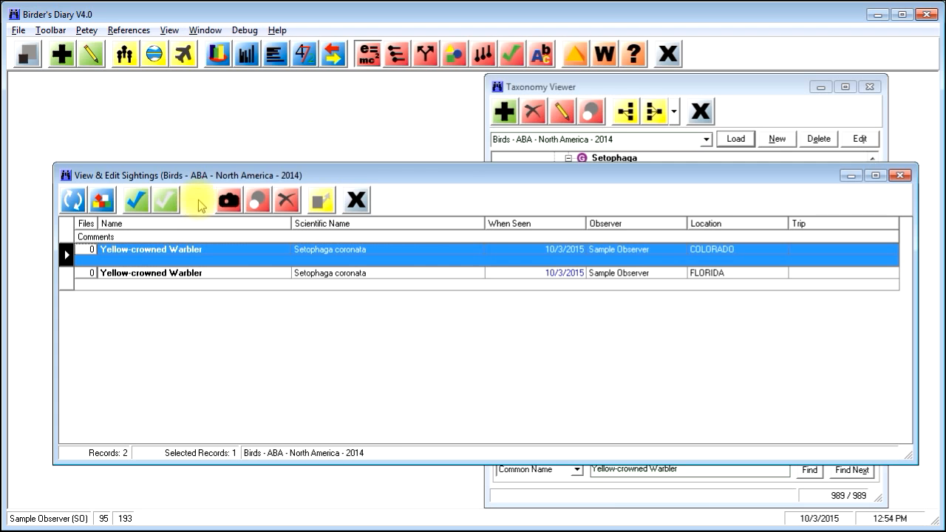
pyautogui.click(200, 203)
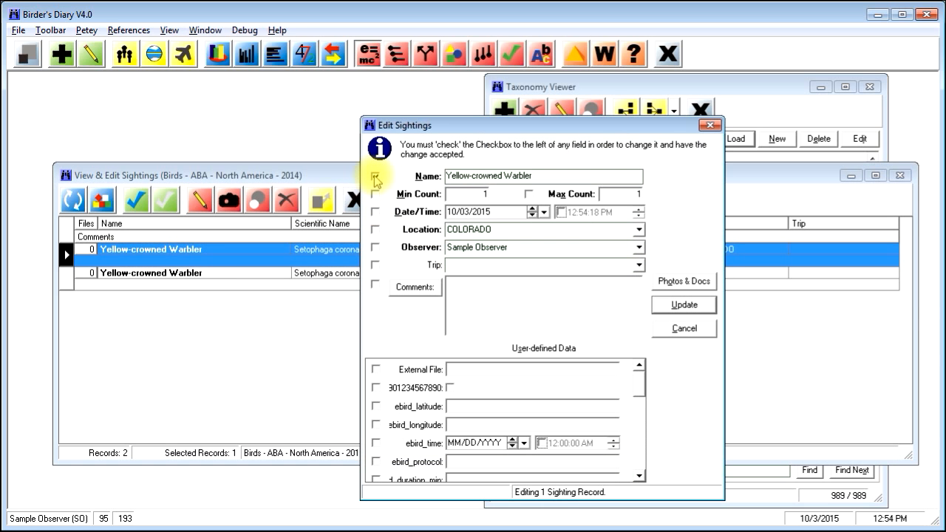
pyautogui.press('Tab')
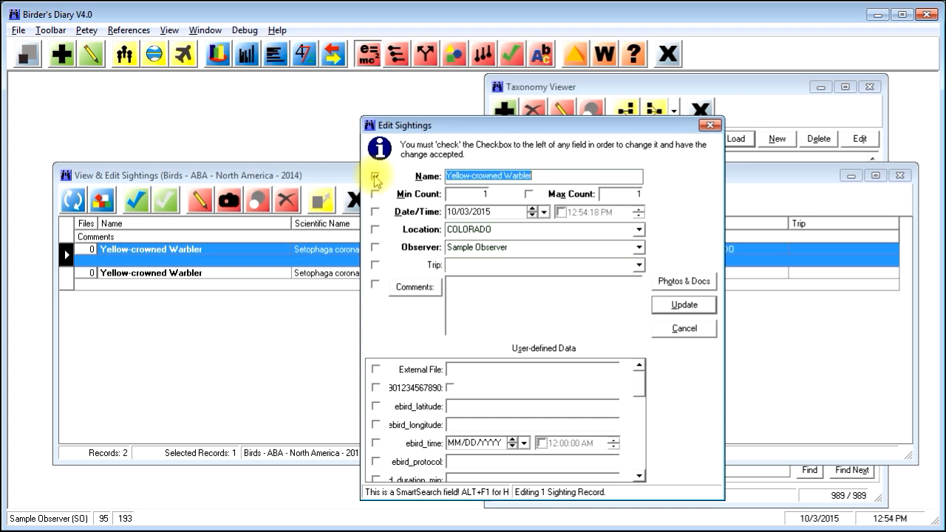
pyautogui.write('audu')
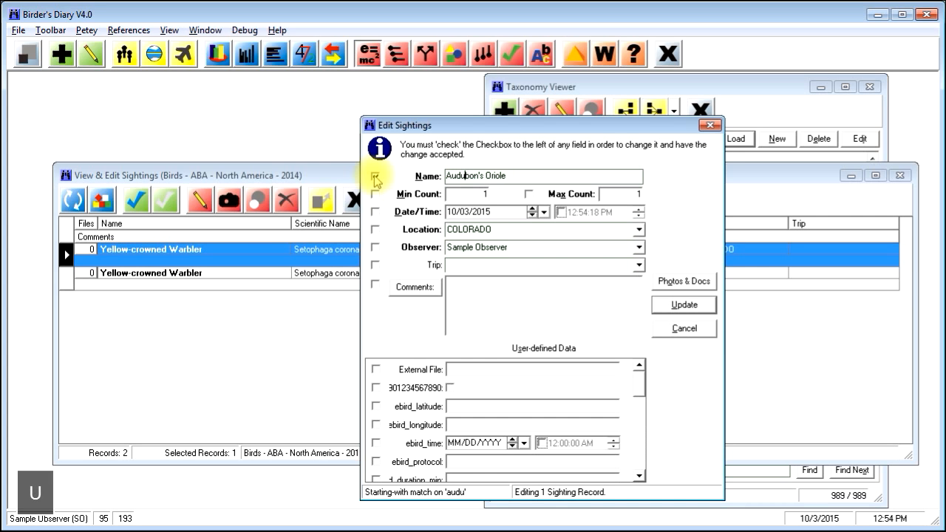
pyautogui.write(';war')
pyautogui.press('Delete')
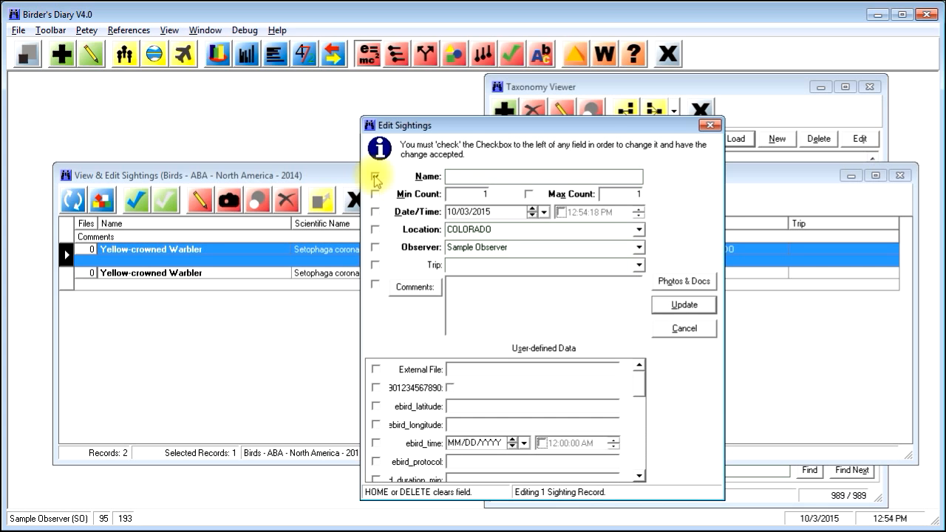
# - Set the COLORADO sighting's name to Setophaga audubonii, mark the name for change and confirm the update
pyautogui.write('setoph')
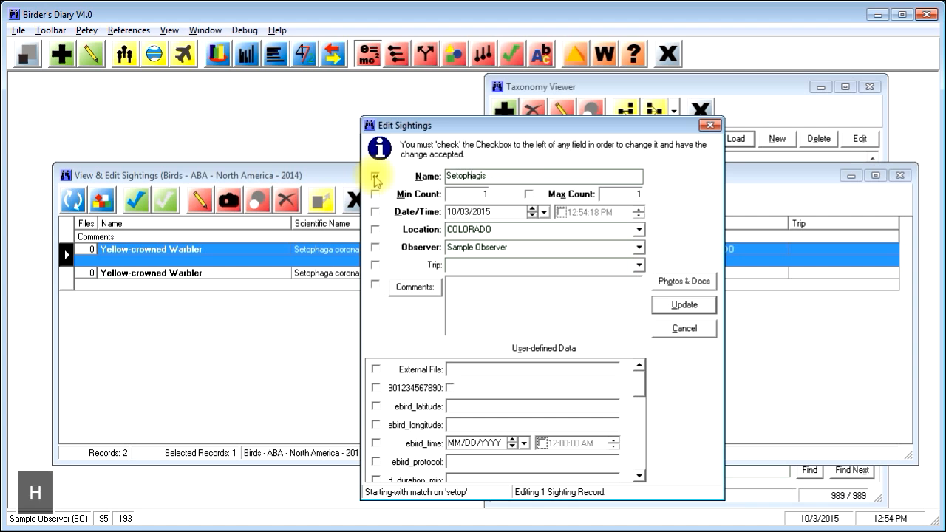
pyautogui.write(';audu')
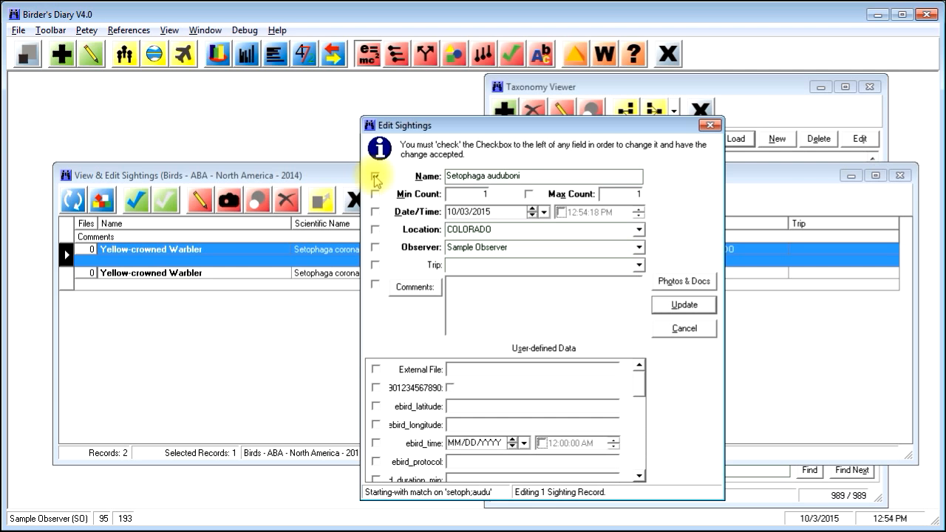
pyautogui.write('boni')
pyautogui.click(375, 177)
pyautogui.click(684, 304)
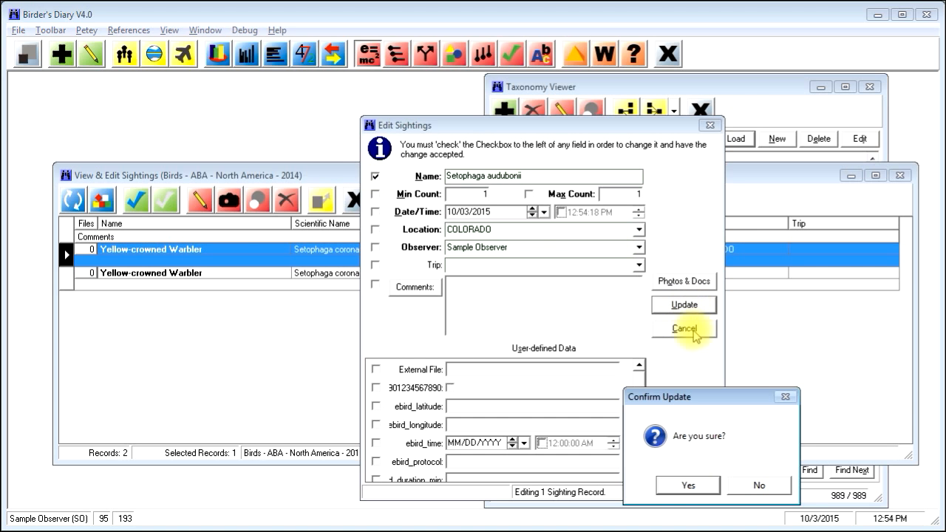
pyautogui.click(689, 485)
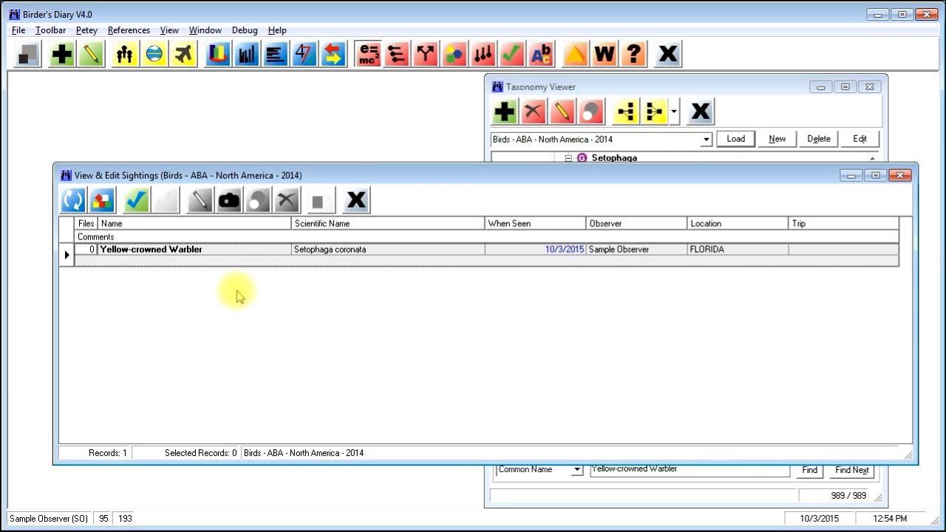
# - Filter the sightings by Audubon's Warbler, resolving it to the ABA 2014 entry Setophaga audubonii, check the result and close the sightings view
pyautogui.click(103, 201)
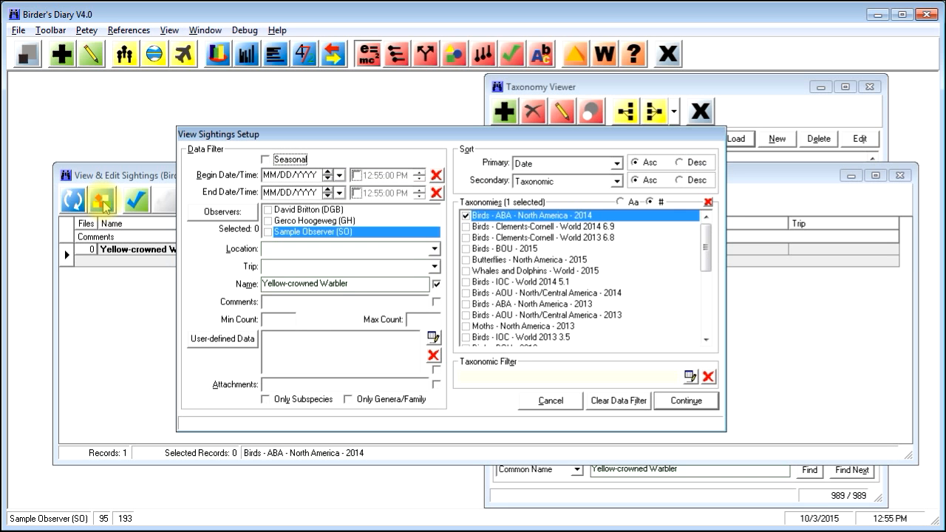
pyautogui.click(378, 282)
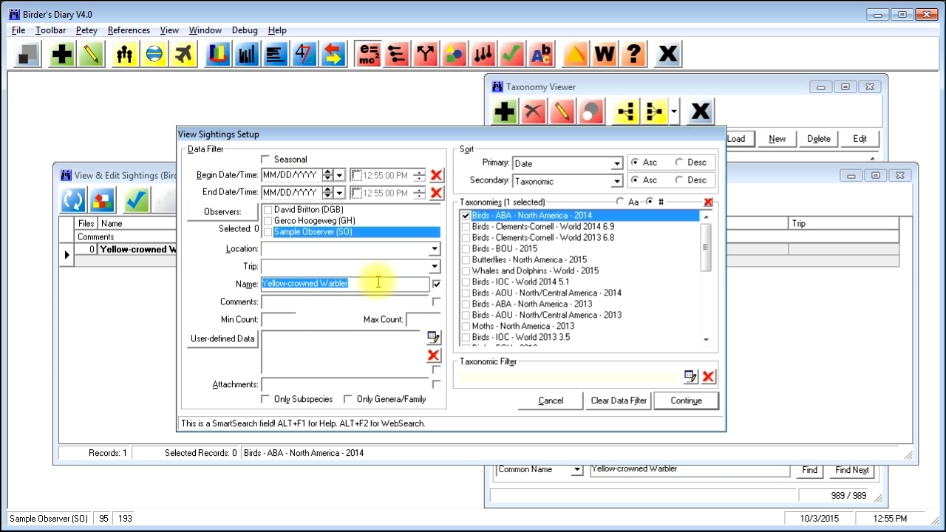
pyautogui.write('audu')
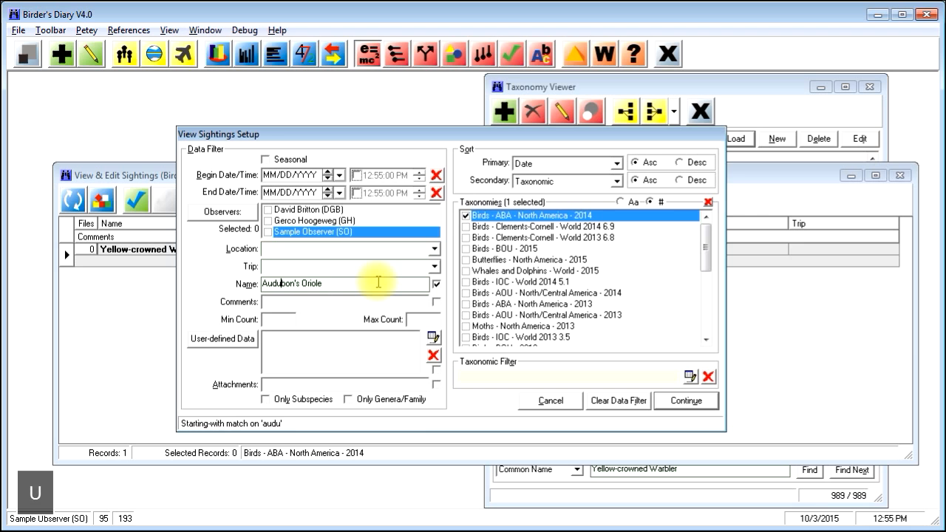
pyautogui.write(';war')
pyautogui.press('Return')
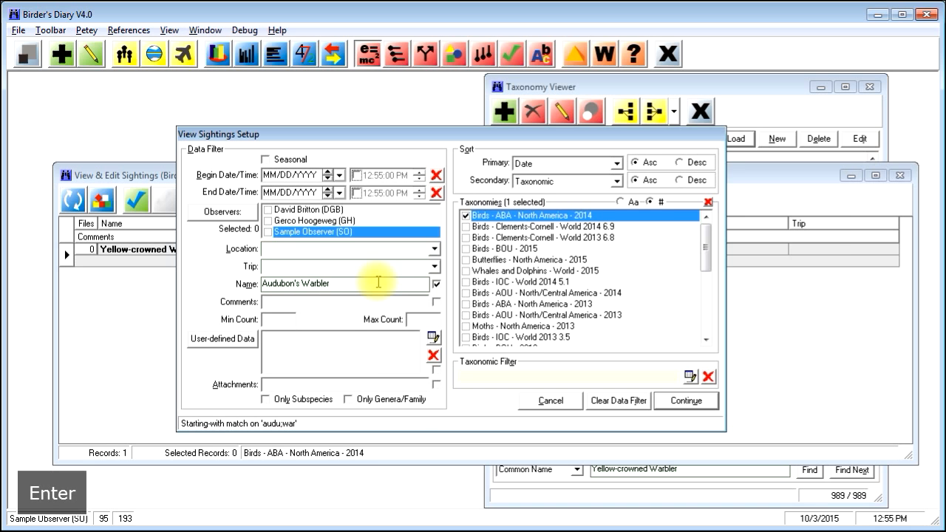
pyautogui.press('Down')
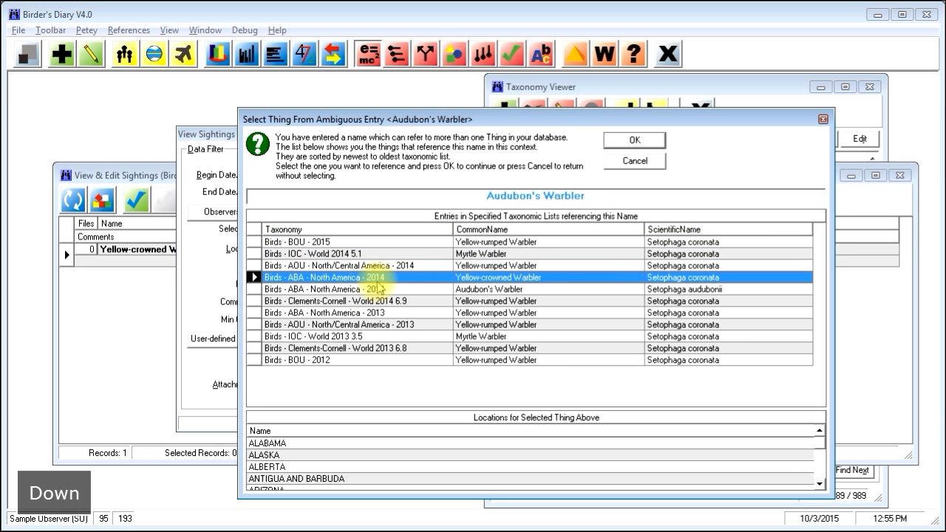
pyautogui.press('Down')
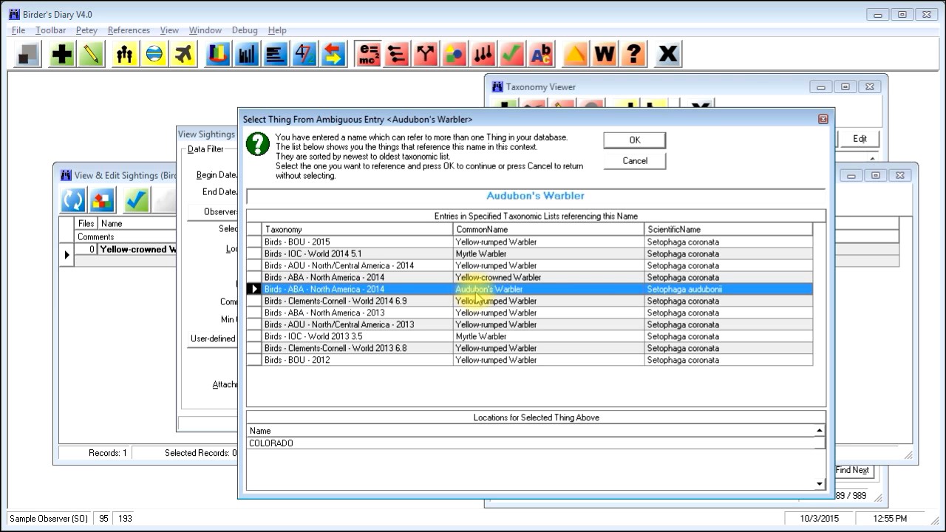
pyautogui.click(634, 140)
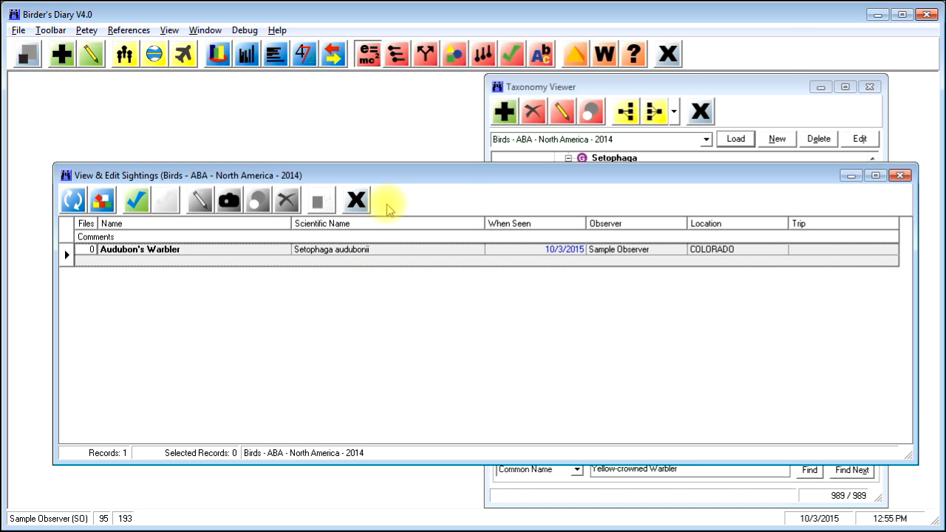
pyautogui.click(355, 200)
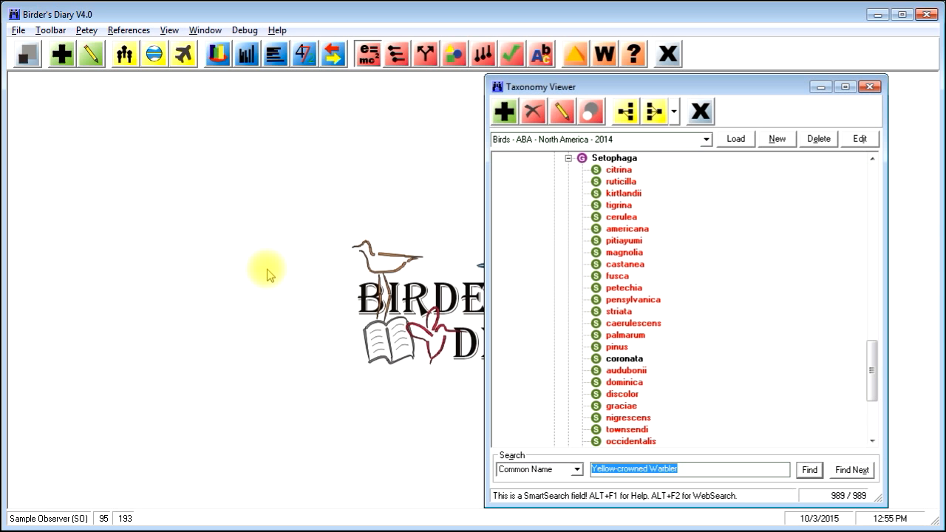